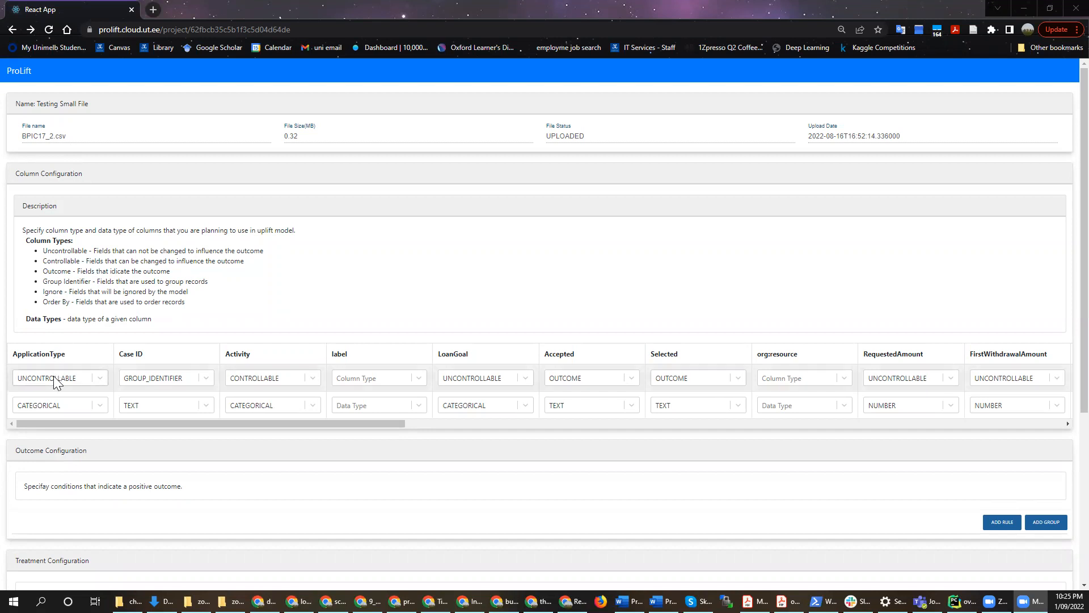
Check the column type options for the ApplicationType, Case ID and Activity columns, picking UNCONTROLLABLE for ApplicationType and CONTROLLABLE for Activity
{"action": "left_click", "coordinate": [74, 381]}
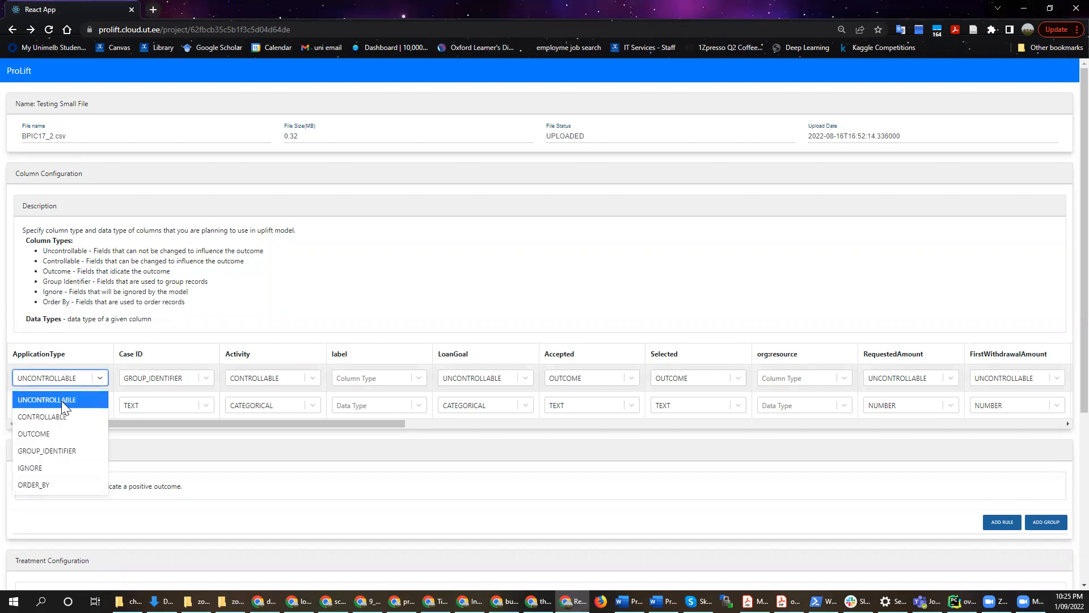
{"action": "left_click", "coordinate": [61, 401]}
{"action": "left_click", "coordinate": [145, 379]}
{"action": "left_click", "coordinate": [145, 379]}
{"action": "left_click", "coordinate": [241, 377]}
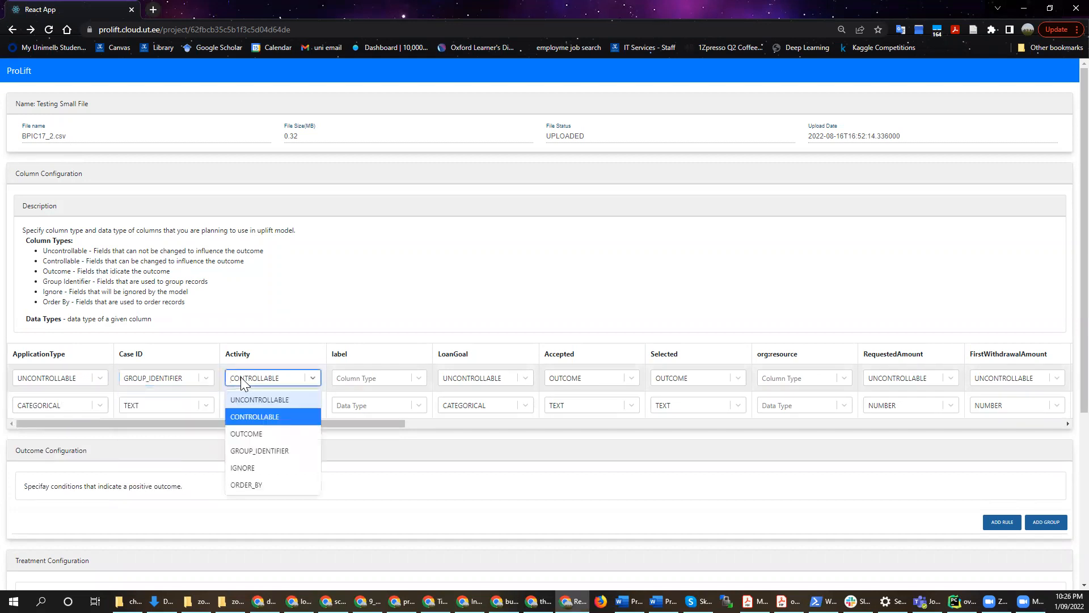
{"action": "left_click", "coordinate": [244, 418]}
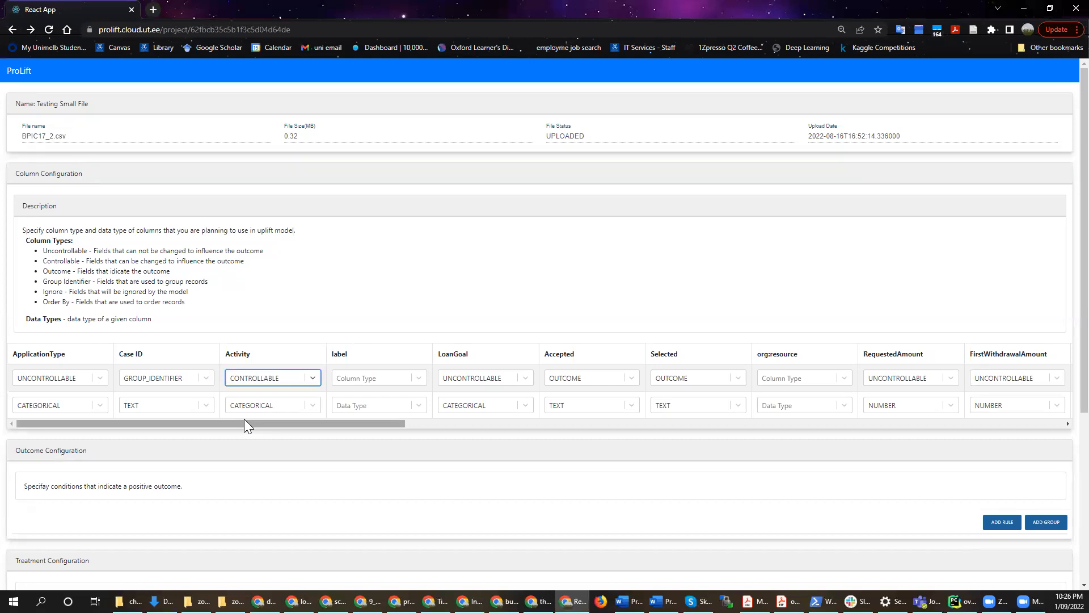
Add an outcome group containing a rule that Selected is Equal to 'True', with the single quotes included
{"action": "scroll", "coordinate": [725, 335], "scroll_direction": "down", "scroll_amount": 4}
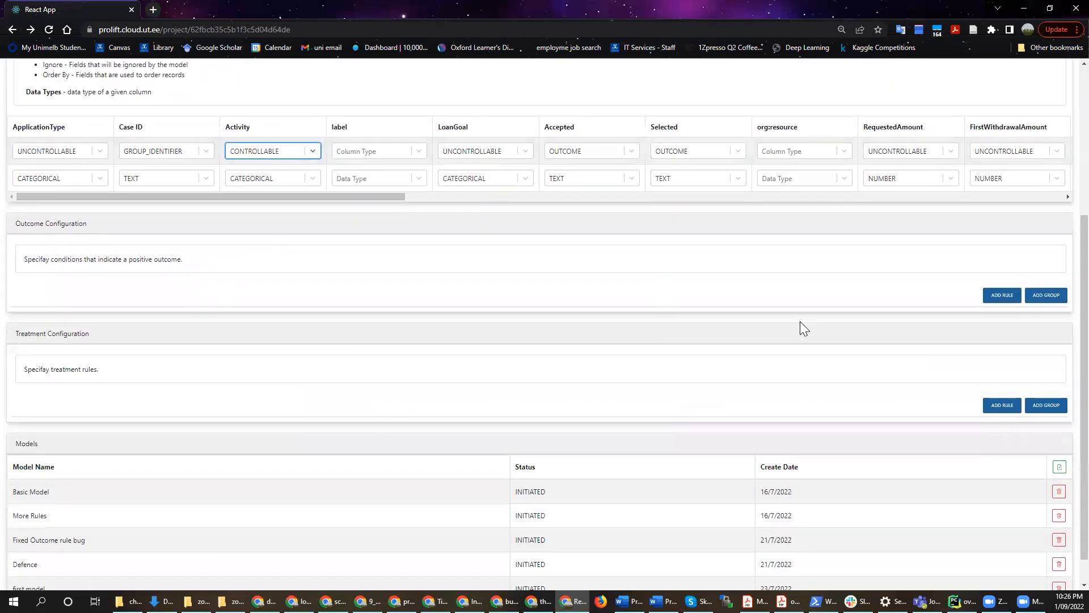
{"action": "left_click", "coordinate": [1049, 298]}
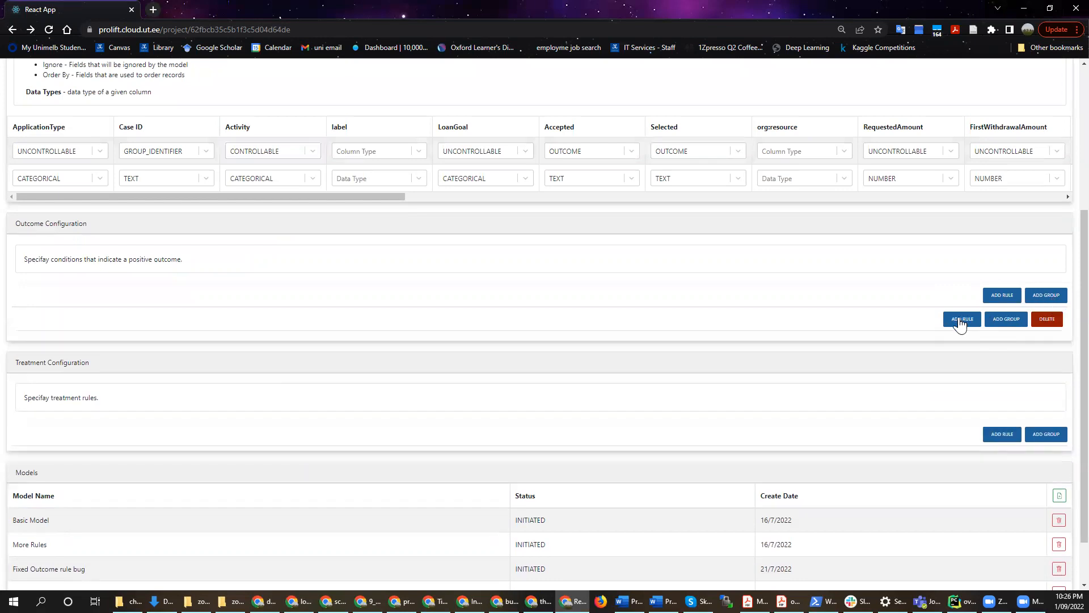
{"action": "left_click", "coordinate": [962, 320]}
{"action": "left_click", "coordinate": [74, 350]}
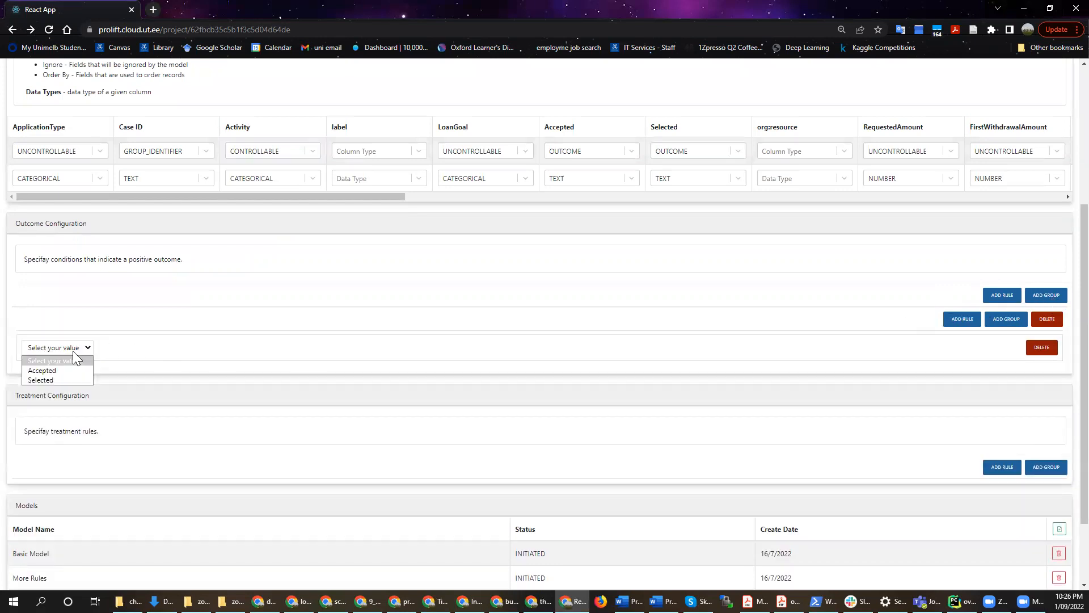
{"action": "left_click", "coordinate": [58, 378]}
{"action": "left_click", "coordinate": [219, 346]}
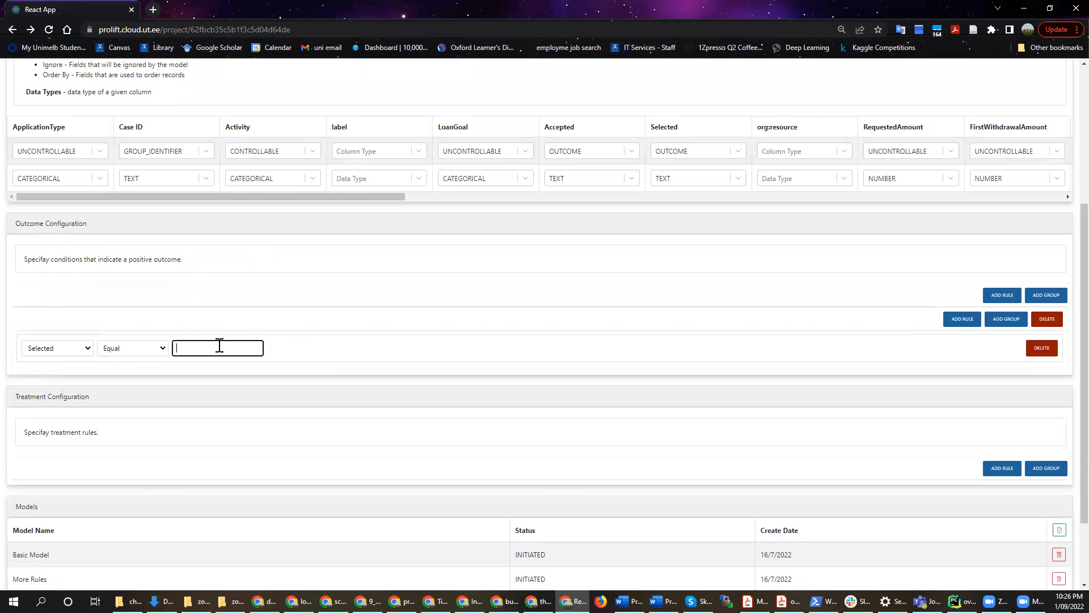
{"action": "type", "text": "'True"}
Add a treatment group containing a rule that Activity is Equal to O_Sent (mail and online)
{"action": "scroll", "coordinate": [1034, 471], "scroll_direction": "down", "scroll_amount": 1}
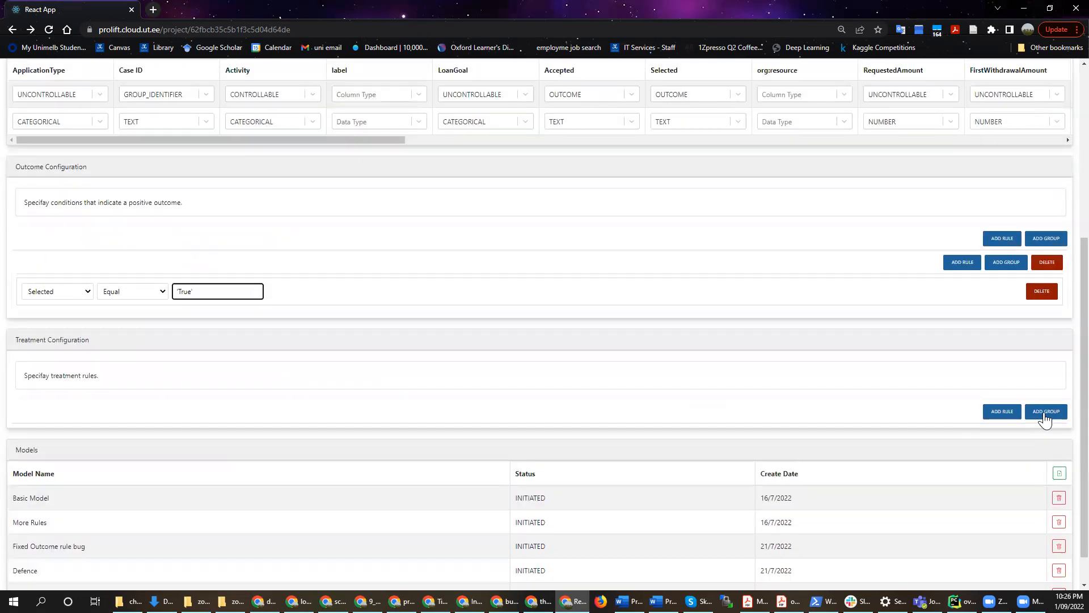
{"action": "left_click", "coordinate": [1046, 417]}
{"action": "left_click", "coordinate": [953, 440]}
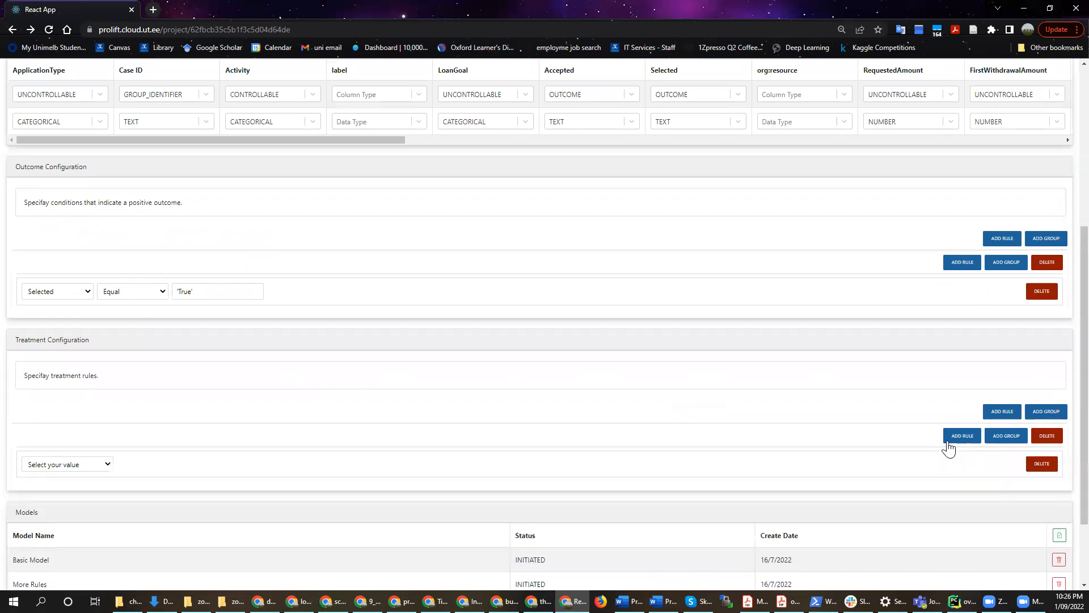
{"action": "left_click", "coordinate": [91, 471]}
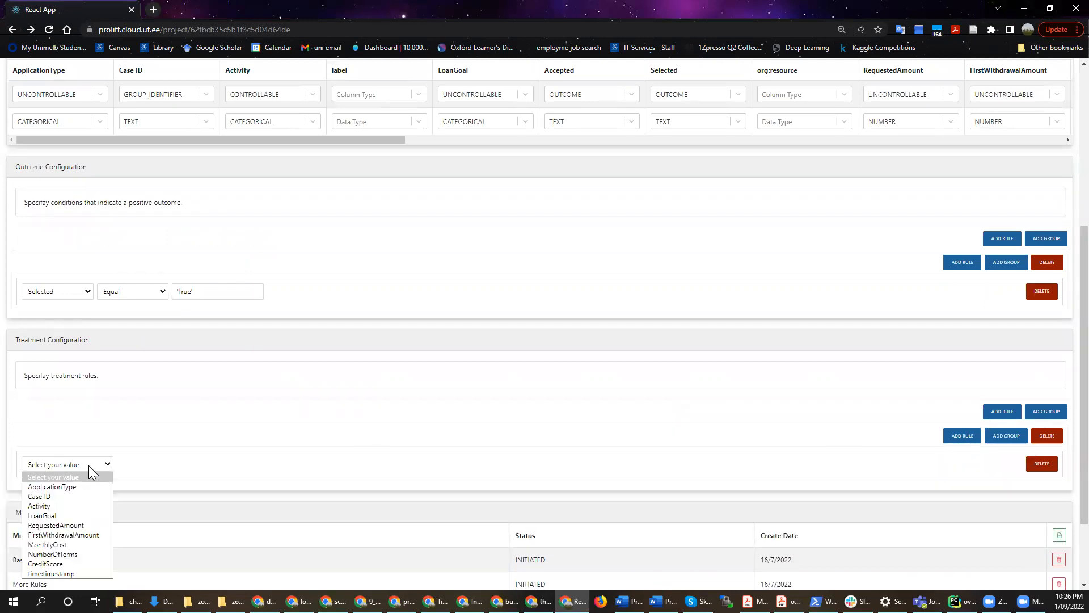
{"action": "left_click", "coordinate": [57, 514]}
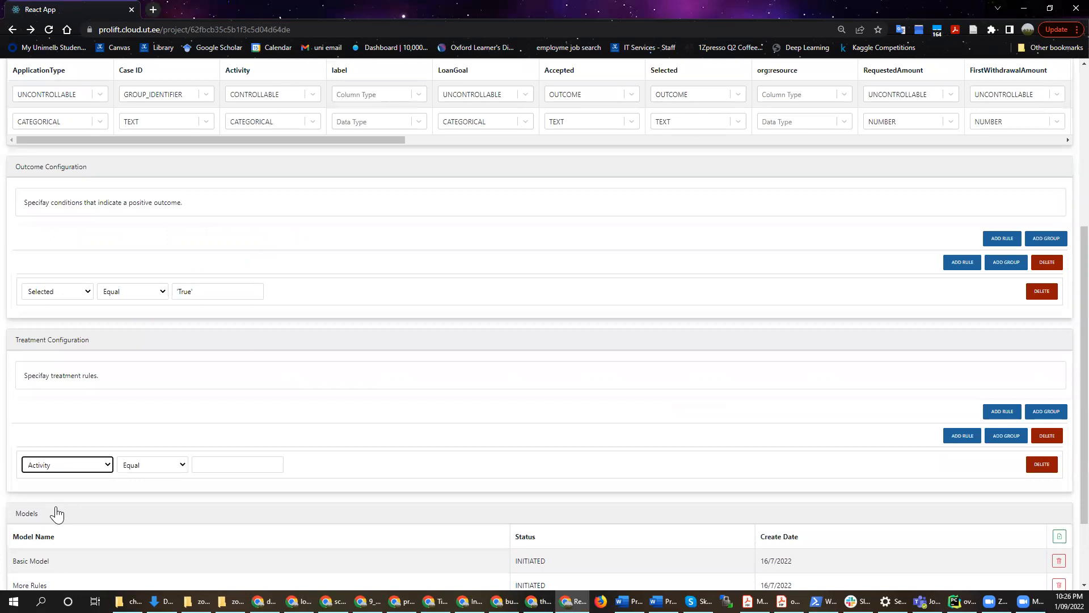
{"action": "left_click", "coordinate": [250, 465]}
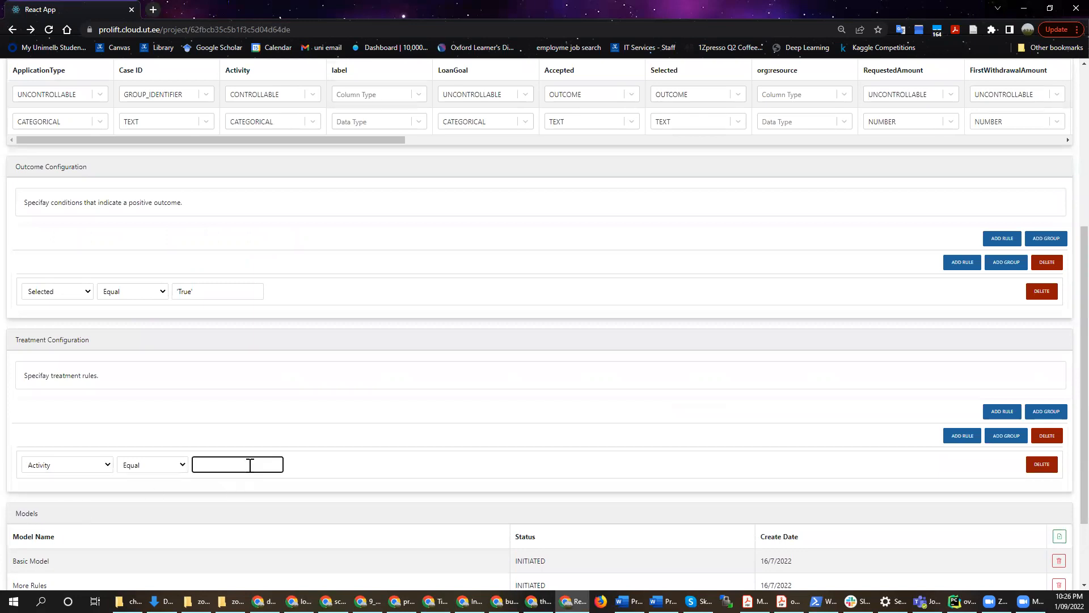
{"action": "type", "text": "O_Sent (mail and online)"}
Add a second treatment group with its own rule that Activity is Equal to O_Sent (mail and online)
{"action": "left_click", "coordinate": [1040, 414]}
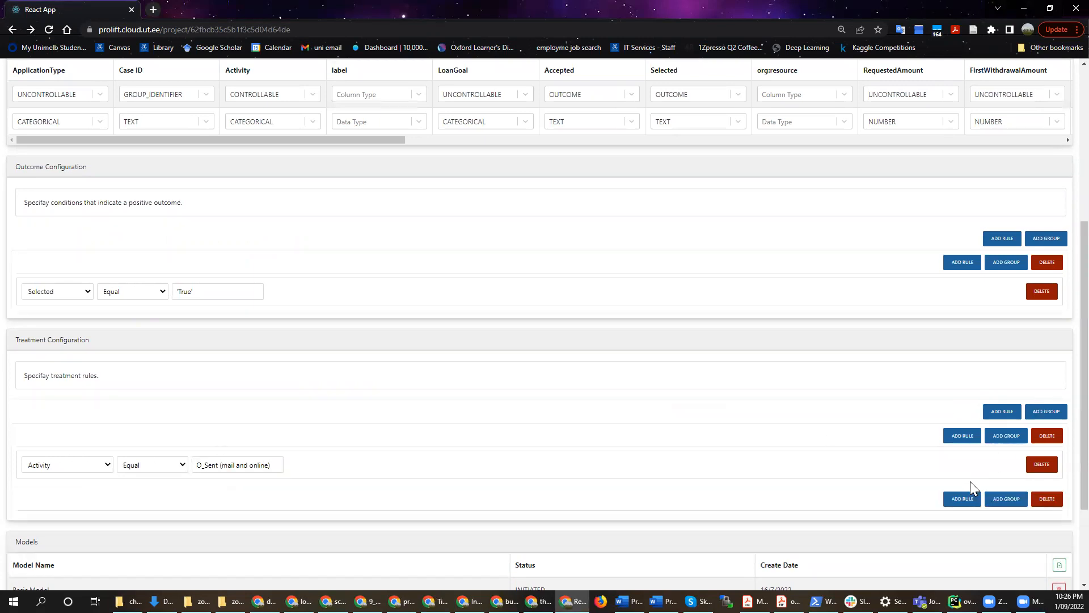
{"action": "left_click", "coordinate": [963, 498]}
{"action": "left_click", "coordinate": [72, 530]}
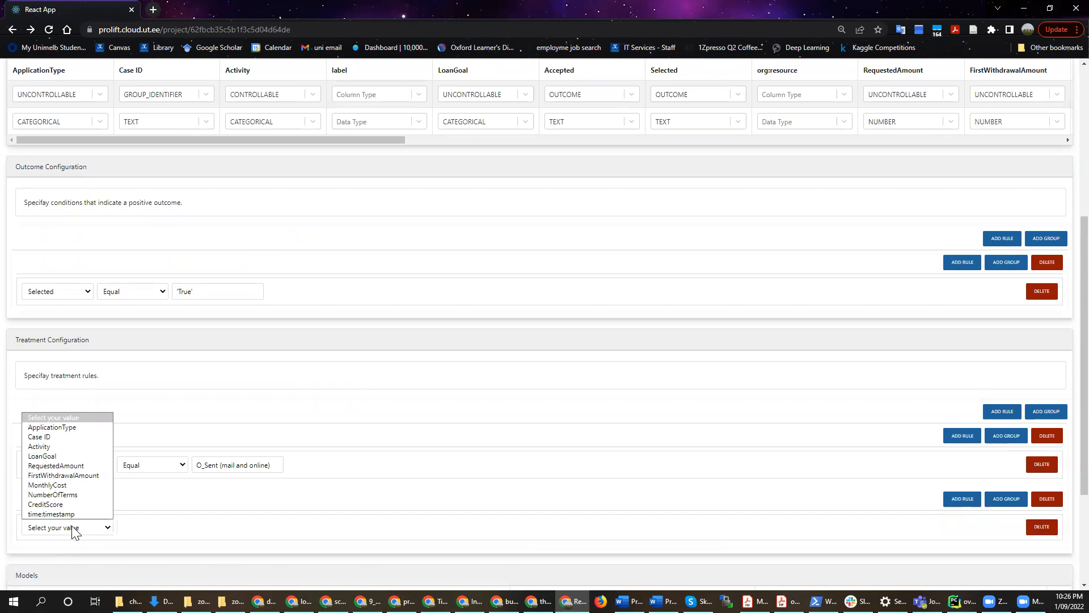
{"action": "left_click", "coordinate": [35, 449]}
{"action": "left_click", "coordinate": [214, 530]}
{"action": "type", "text": "O_Sent (mail and online)"}
Create a new model configuration named "new model" in the project's models list
{"action": "scroll", "coordinate": [421, 429], "scroll_direction": "down", "scroll_amount": 3}
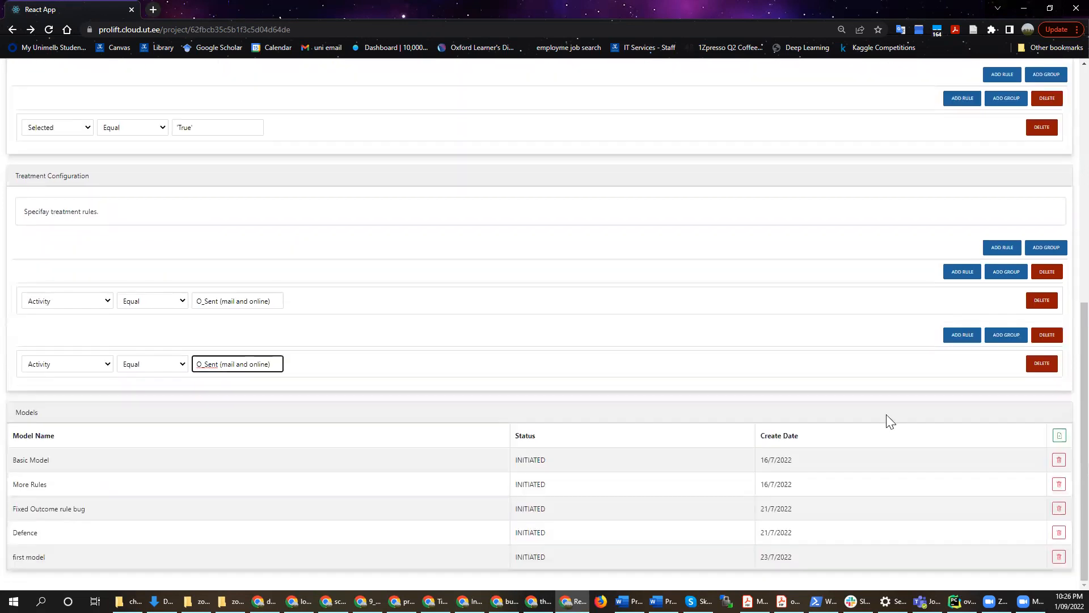
{"action": "left_click", "coordinate": [1059, 435]}
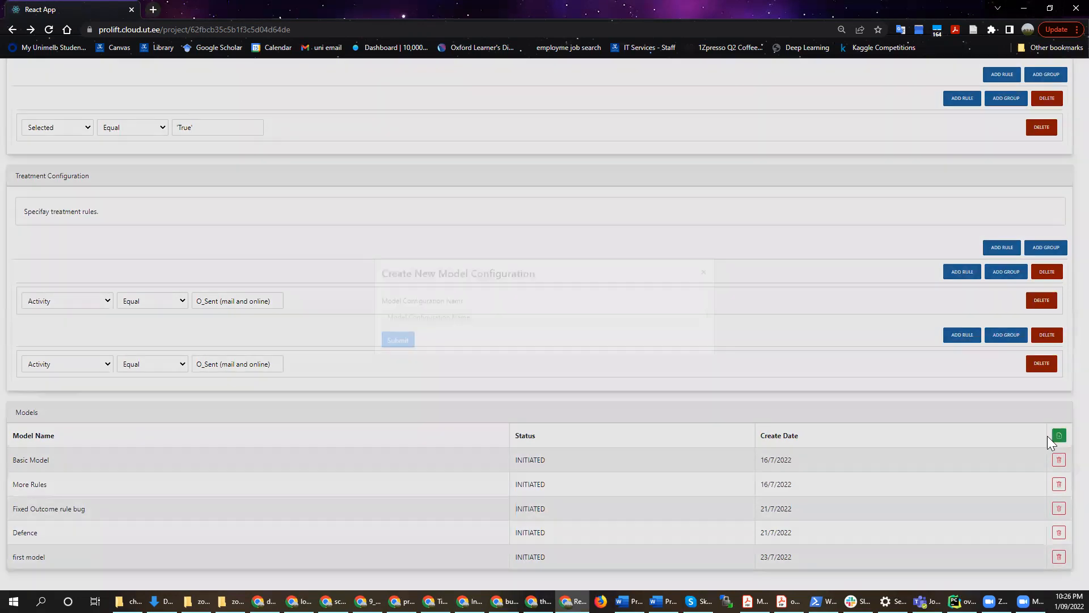
{"action": "left_click", "coordinate": [477, 329]}
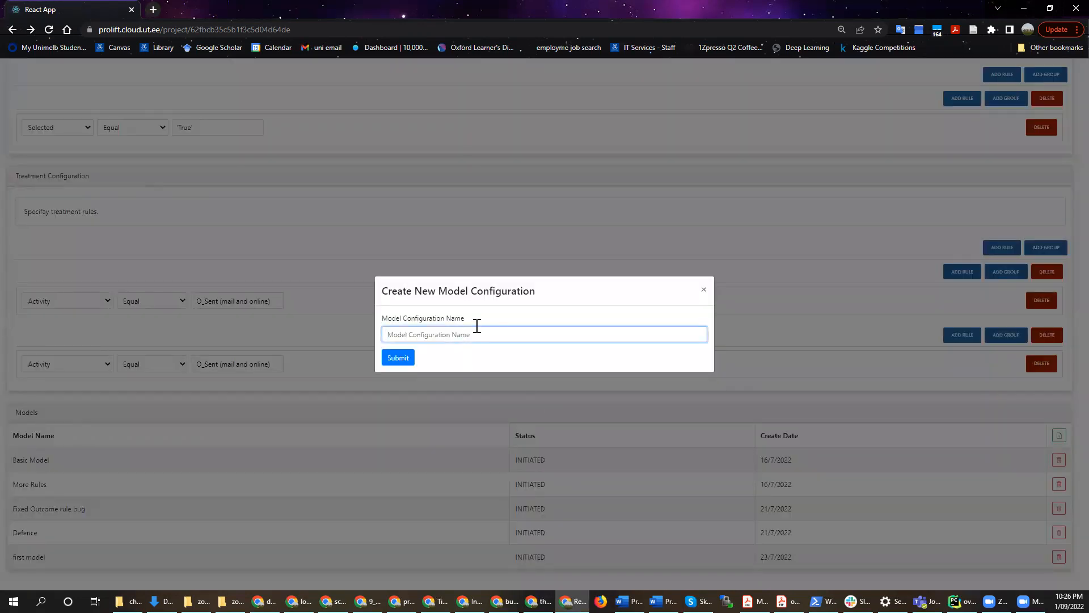
{"action": "type", "text": "new model"}
{"action": "left_click", "coordinate": [402, 359]}
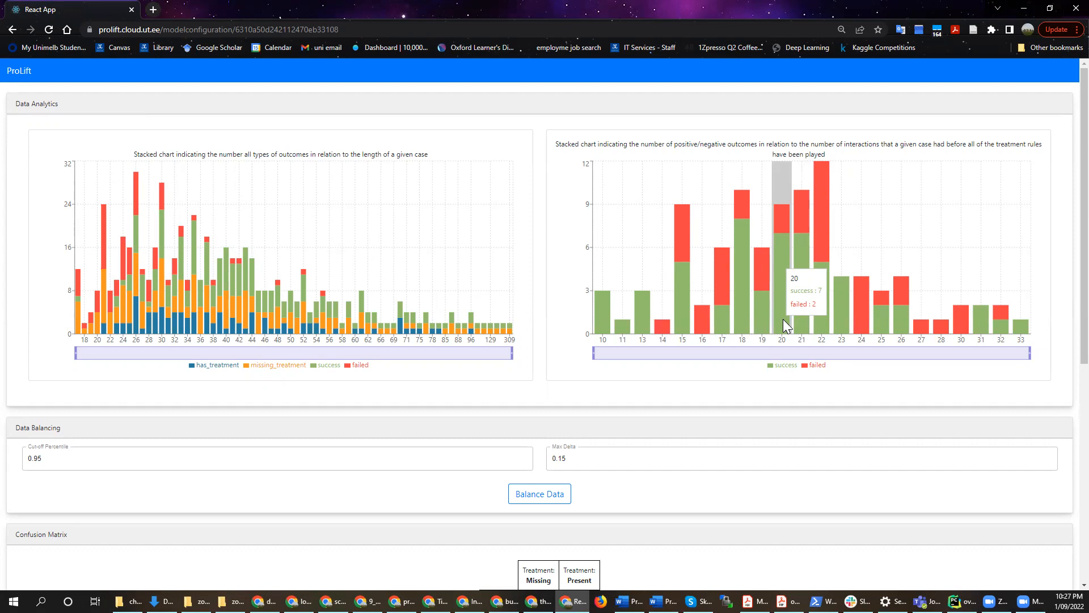
Set the data balancing Max Delta to 0.5 and balance the data
{"action": "scroll", "coordinate": [783, 319], "scroll_direction": "down", "scroll_amount": 2}
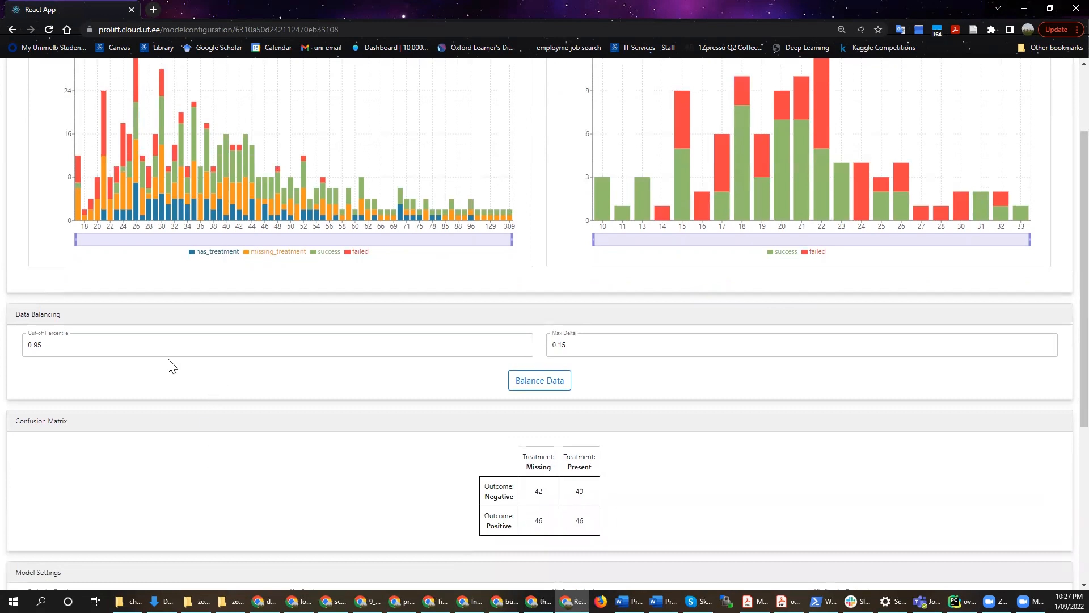
{"action": "left_click", "coordinate": [34, 347]}
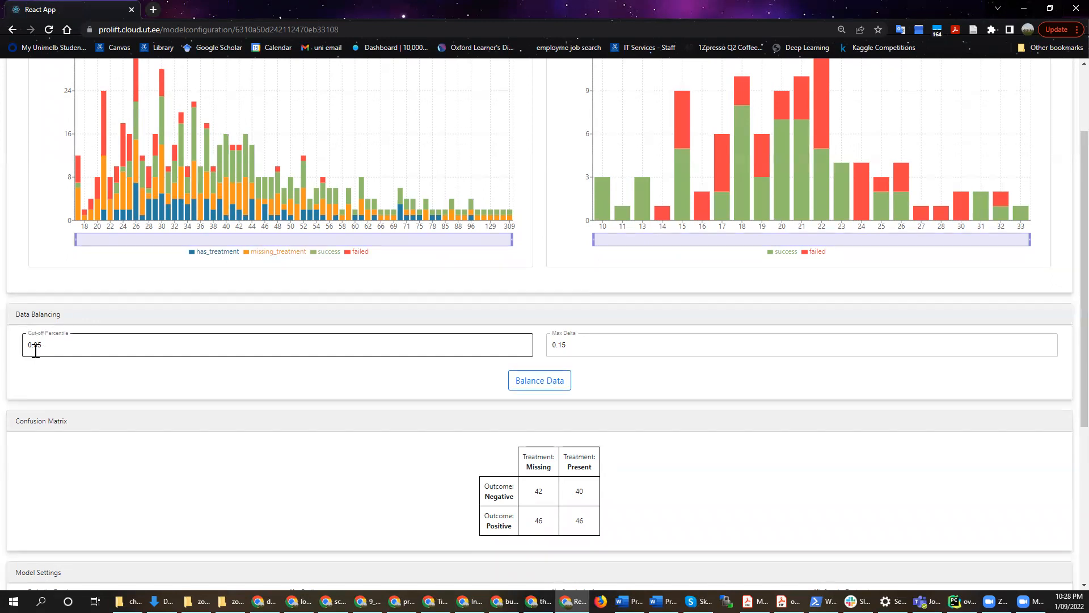
{"action": "left_click_drag", "start_coordinate": [46, 347], "coordinate": [27, 349]}
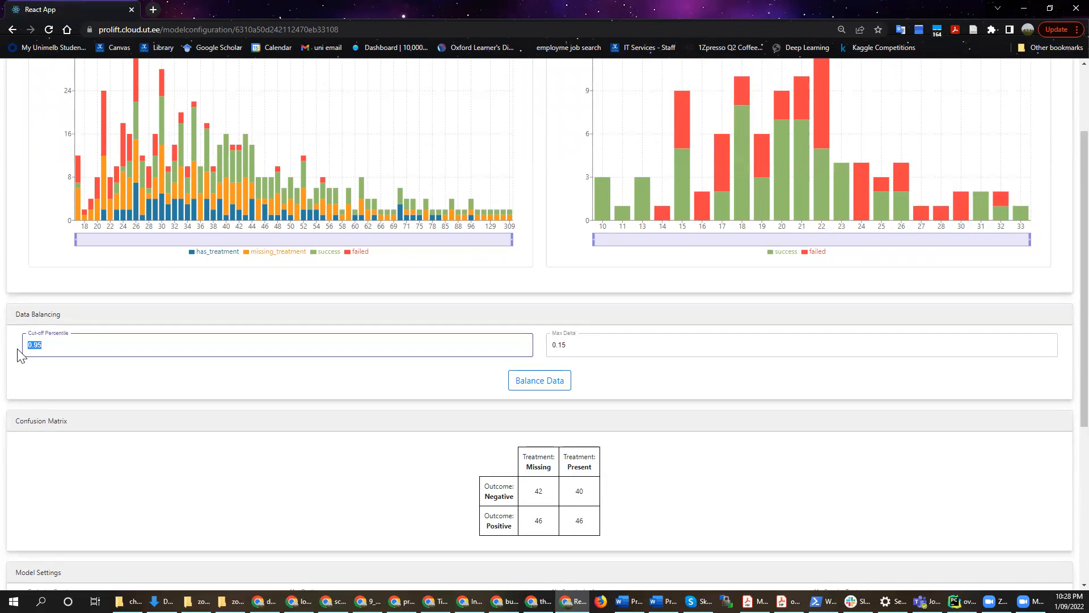
{"action": "left_click", "coordinate": [578, 353]}
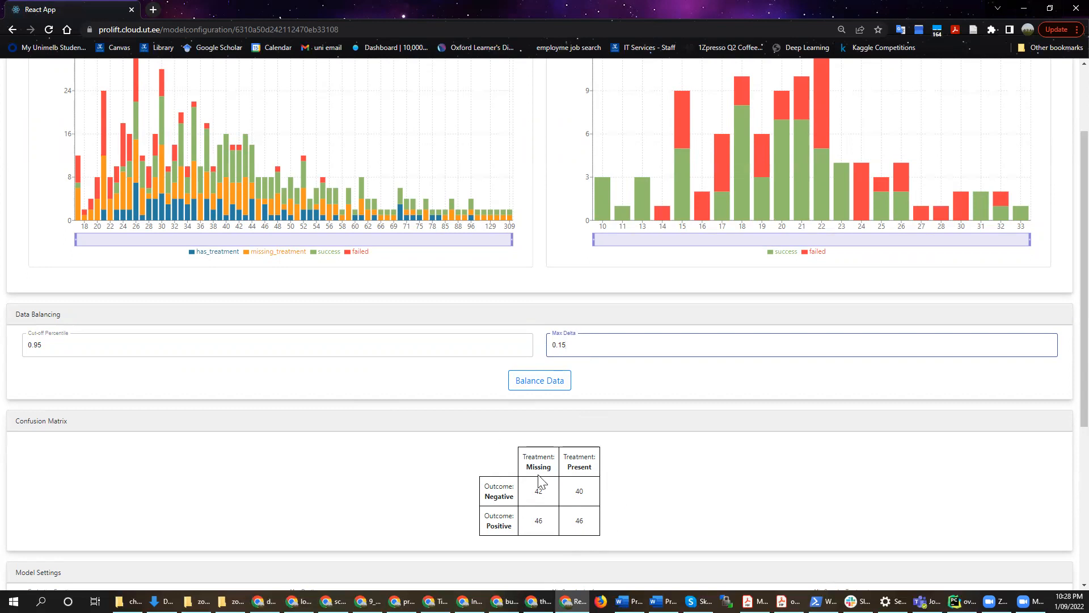
{"action": "left_click_drag", "start_coordinate": [567, 350], "coordinate": [560, 351]}
{"action": "type", "text": "5"}
{"action": "left_click", "coordinate": [543, 382]}
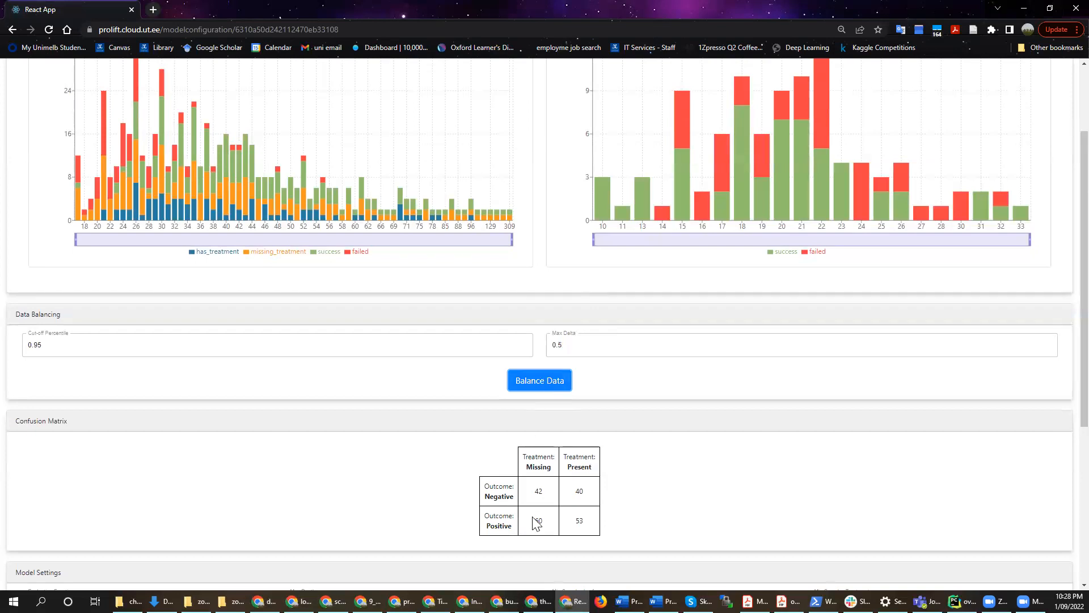
Build the uplift model using the existing model settings
{"action": "scroll", "coordinate": [548, 529], "scroll_direction": "down", "scroll_amount": 1}
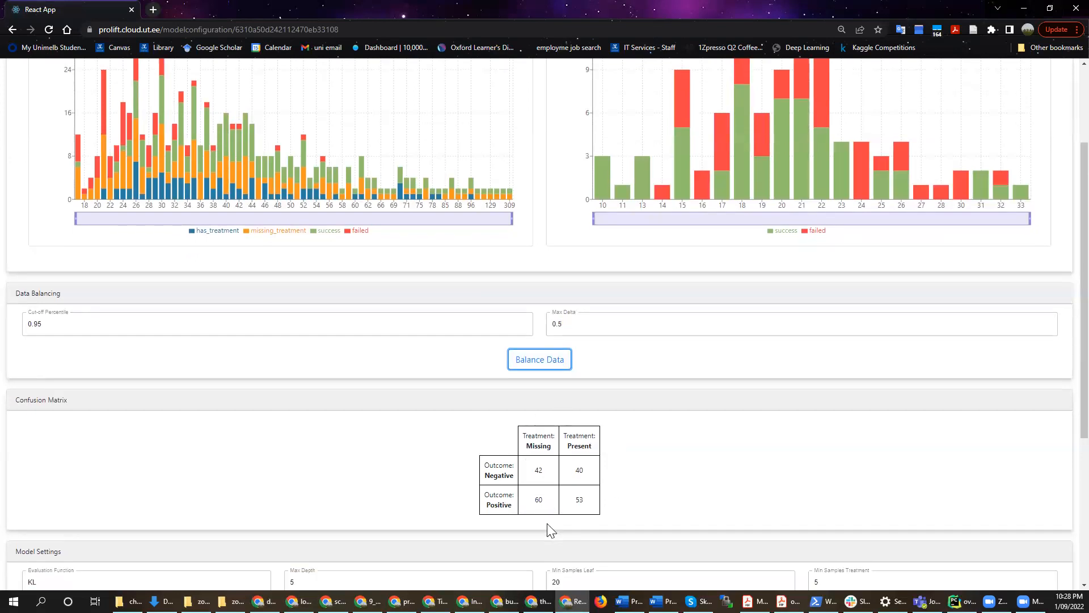
{"action": "scroll", "coordinate": [548, 529], "scroll_direction": "down", "scroll_amount": 3}
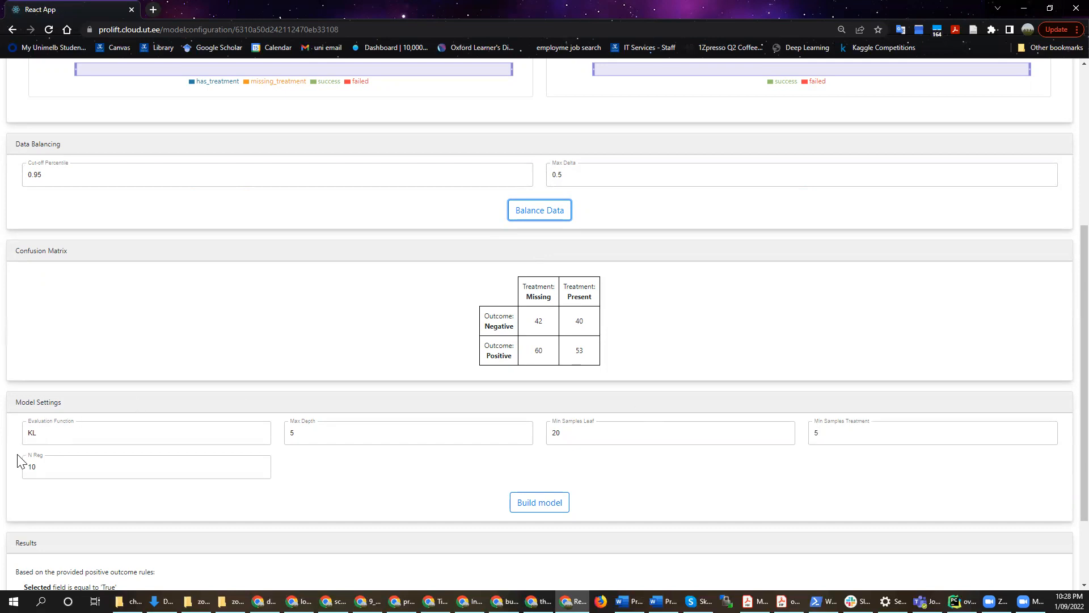
{"action": "left_click", "coordinate": [544, 506]}
{"action": "scroll", "coordinate": [641, 363], "scroll_direction": "down", "scroll_amount": 1}
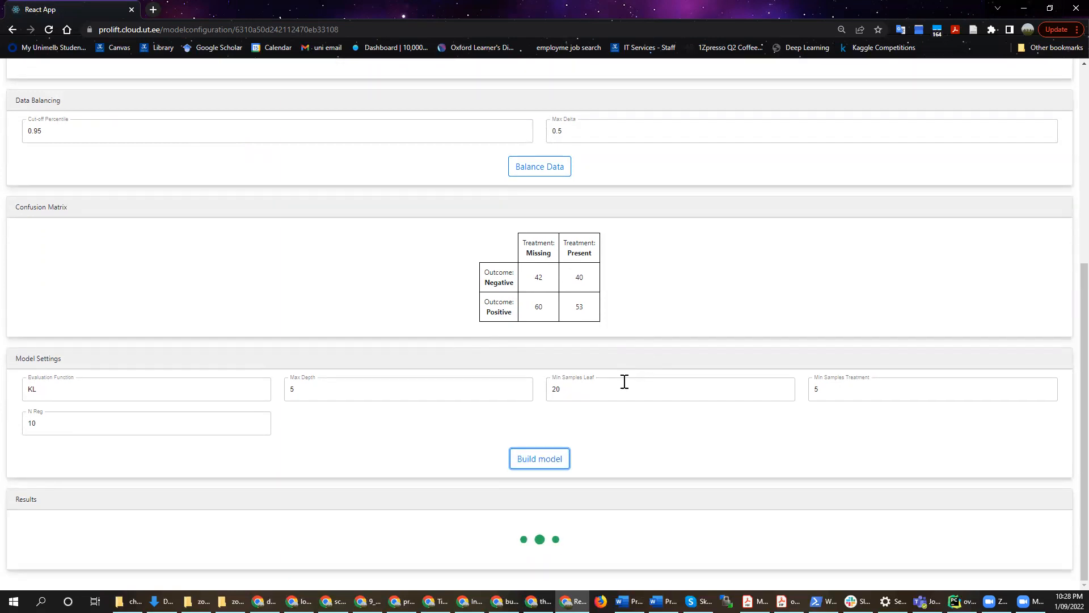
Examine the results for the first rule that increases the chance of a positive outcome and the first that decreases it
{"action": "scroll", "coordinate": [622, 386], "scroll_direction": "down", "scroll_amount": 8}
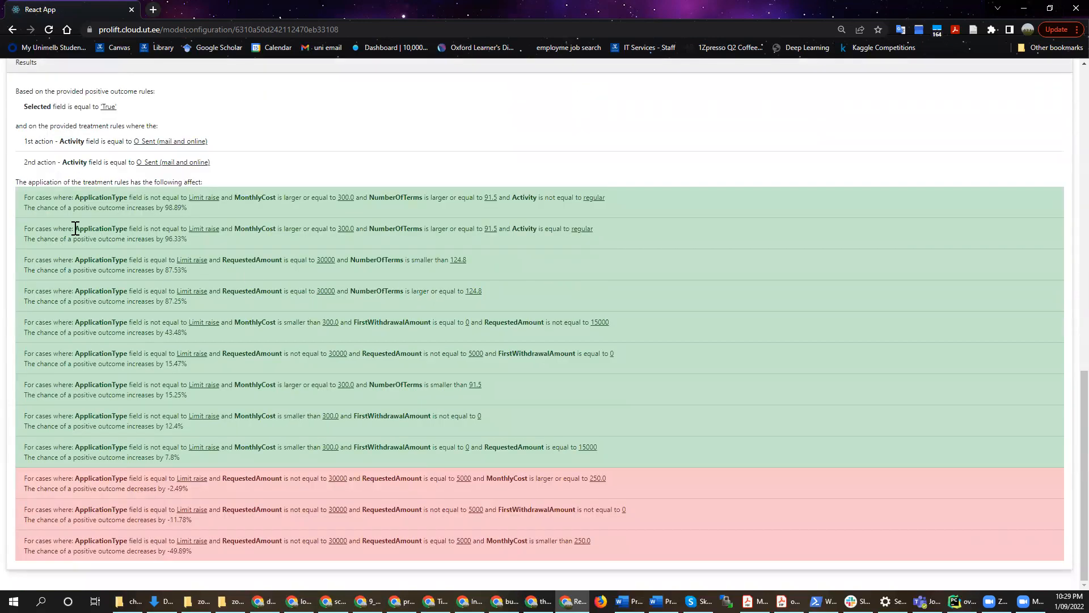
{"action": "left_click_drag", "start_coordinate": [27, 196], "coordinate": [575, 193]}
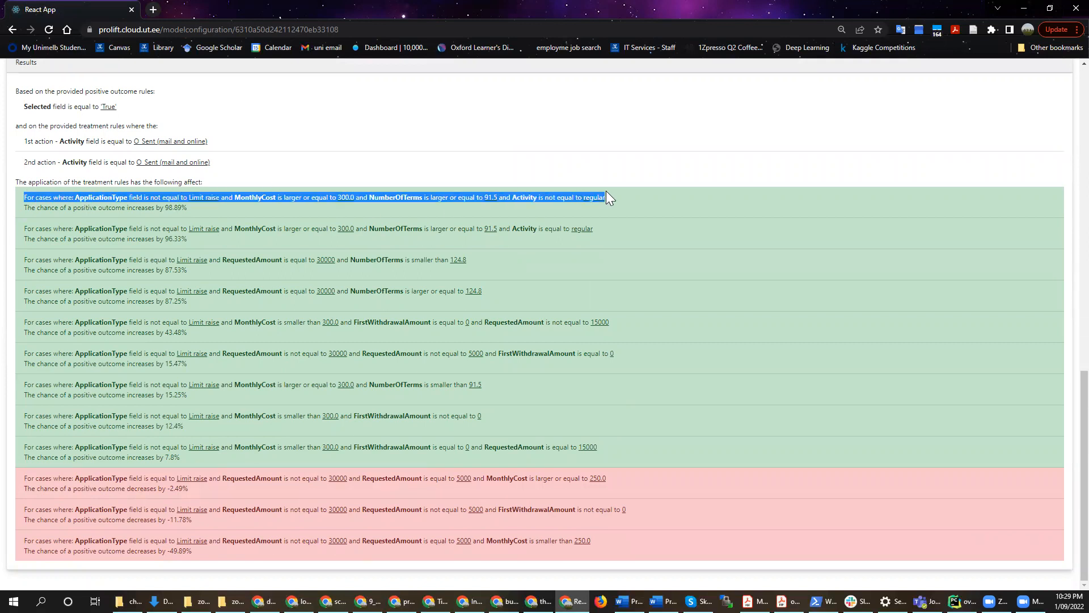
{"action": "left_click", "coordinate": [186, 198]}
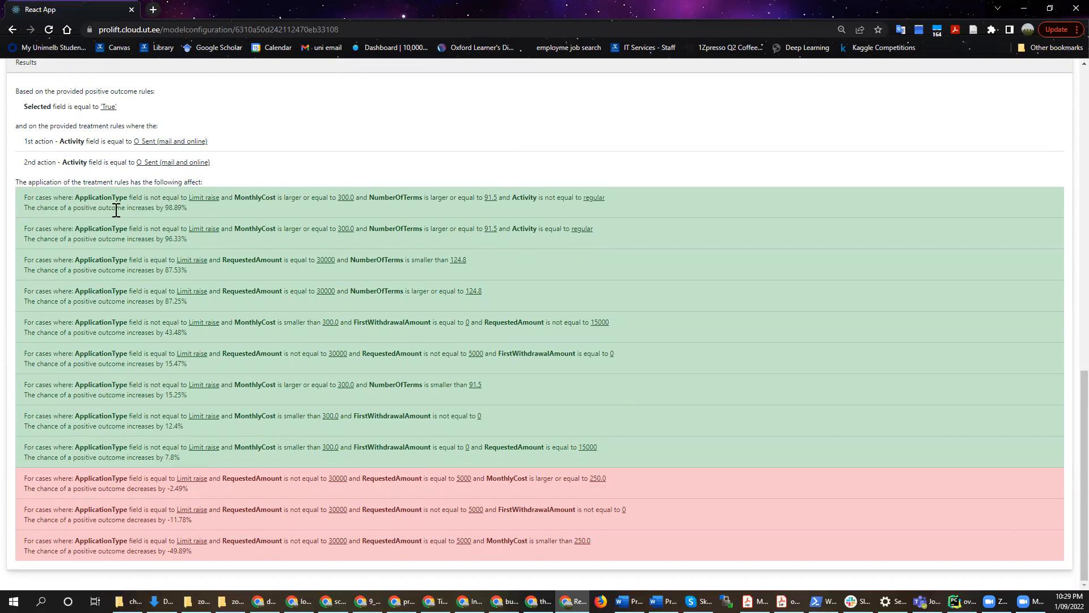
{"action": "left_click_drag", "start_coordinate": [165, 208], "coordinate": [194, 209]}
{"action": "left_click_drag", "start_coordinate": [25, 478], "coordinate": [602, 477]}
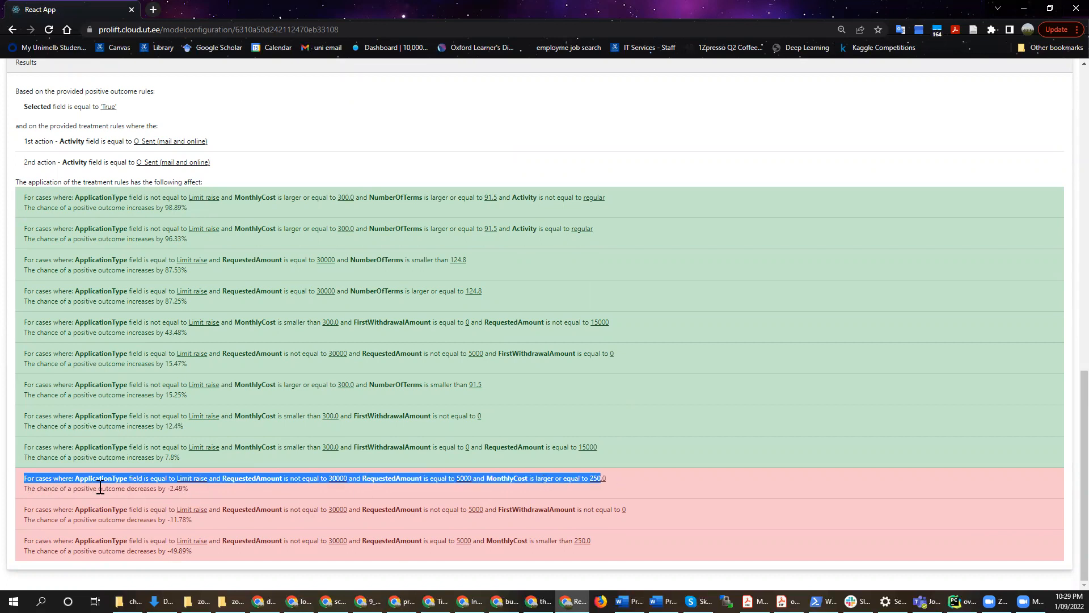